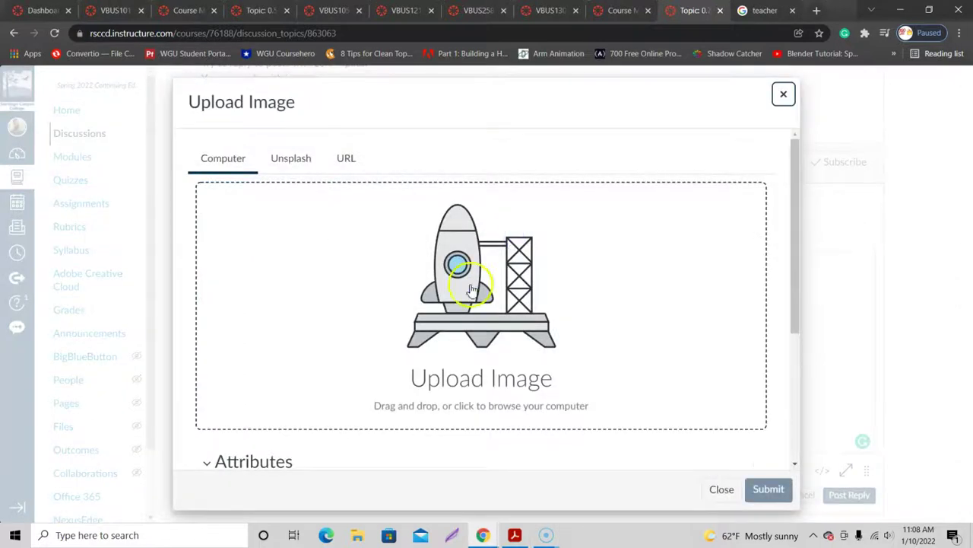
# - Search Unsplash for "tacos" as the image source for the discussion reply
pyautogui.click(470, 288)
pyautogui.click(771, 374)
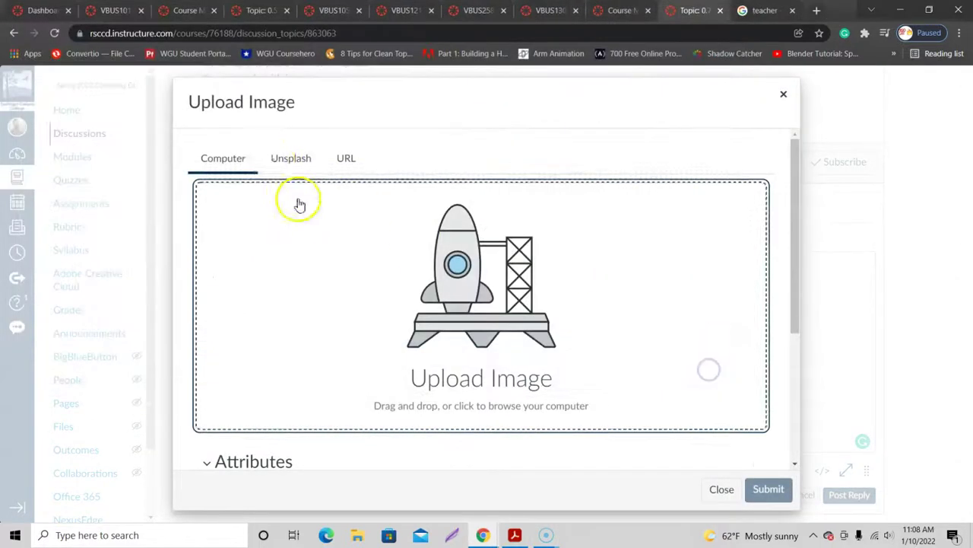
pyautogui.click(292, 160)
pyautogui.click(388, 246)
pyautogui.write('t')
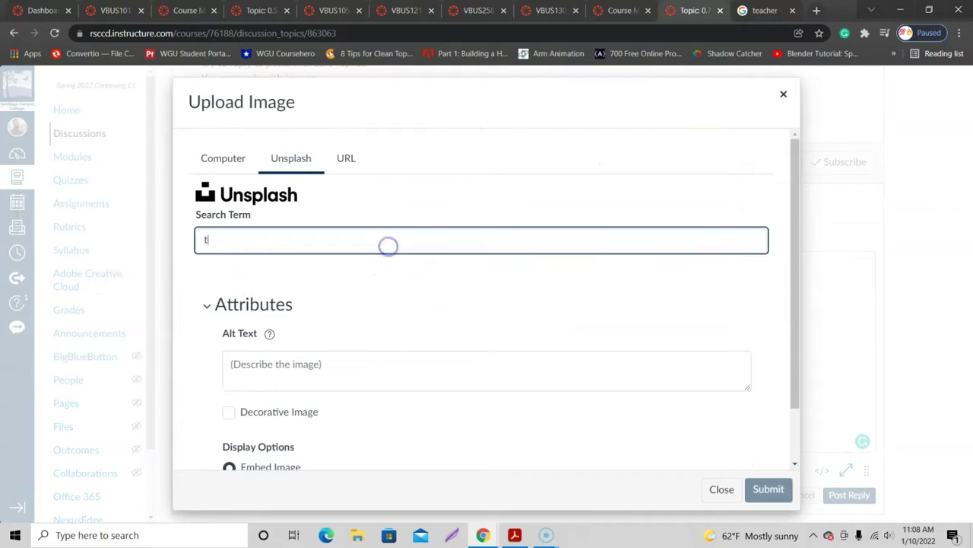
pyautogui.write('acos')
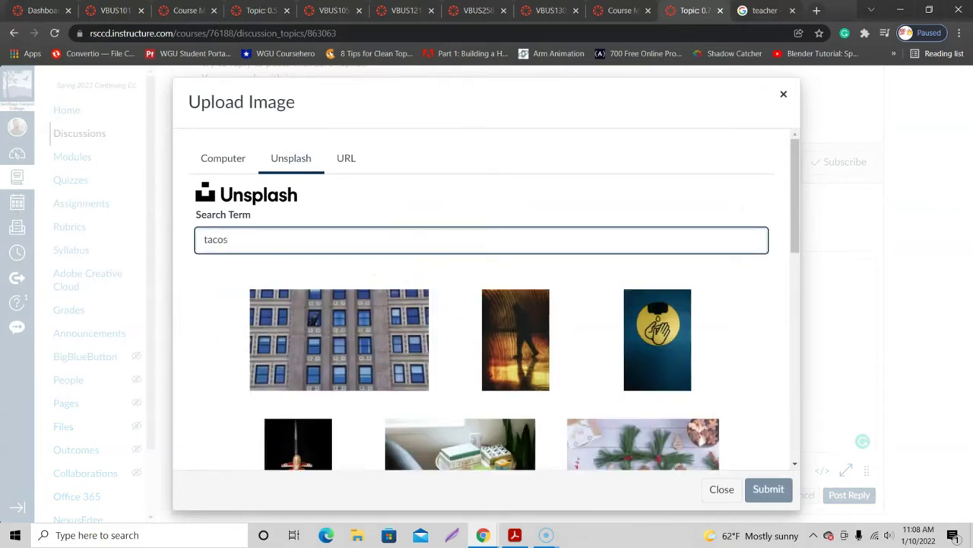
# - Insert the close-up photo of tacos topped with meat and cilantro into the reply
pyautogui.scroll(-2, 387, 243)
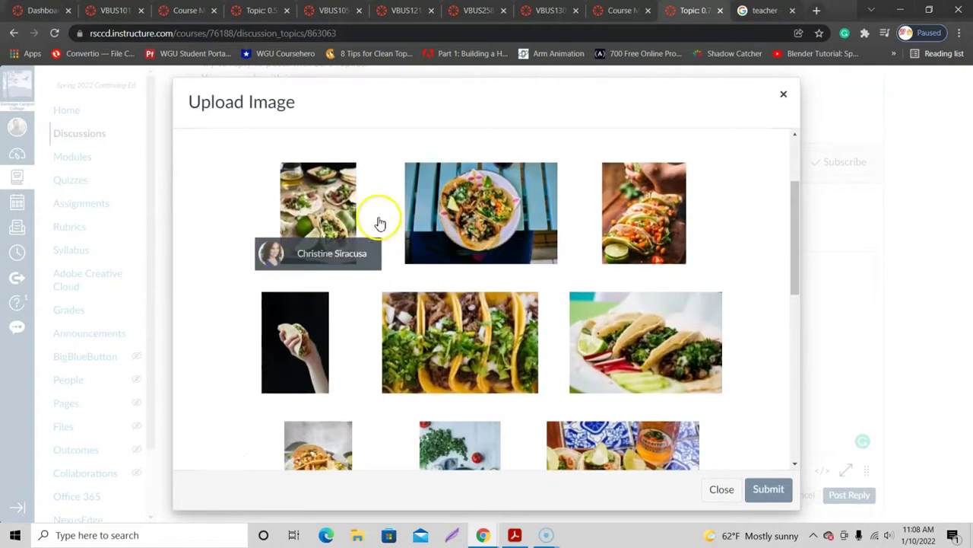
pyautogui.click(335, 222)
pyautogui.click(456, 340)
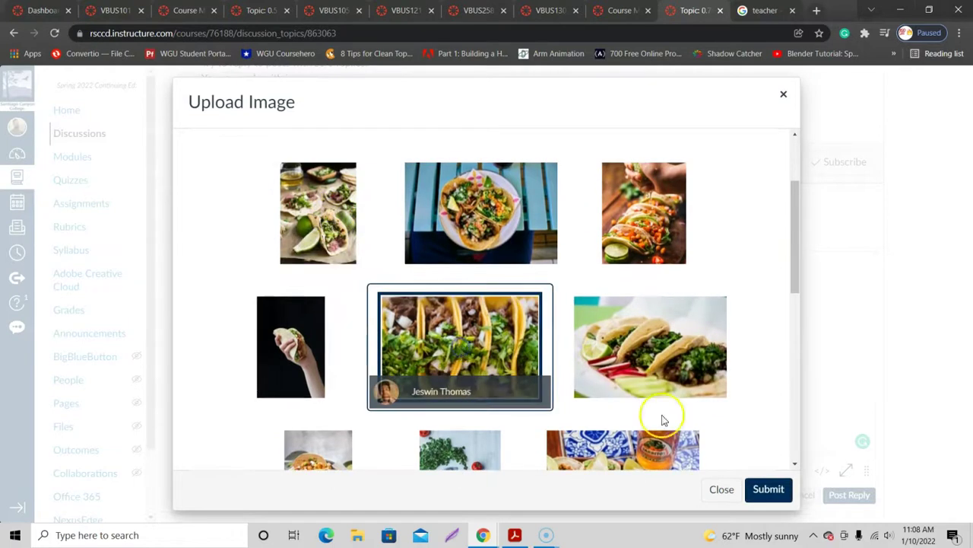
pyautogui.click(769, 489)
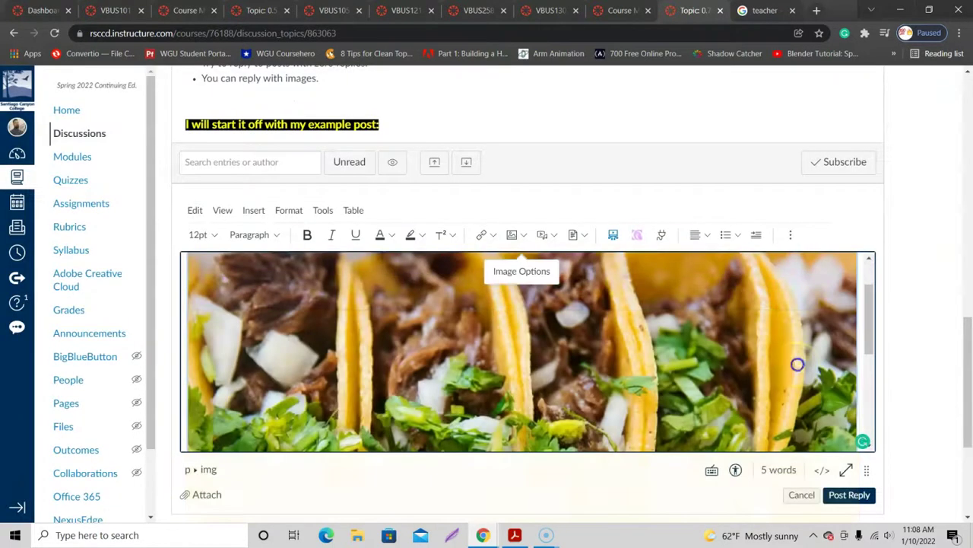
# - Shrink the taco image to a little over half the editor's width and post the reply
pyautogui.scroll(1, 798, 362)
pyautogui.moveTo(857, 313); pyautogui.dragTo(559, 363)
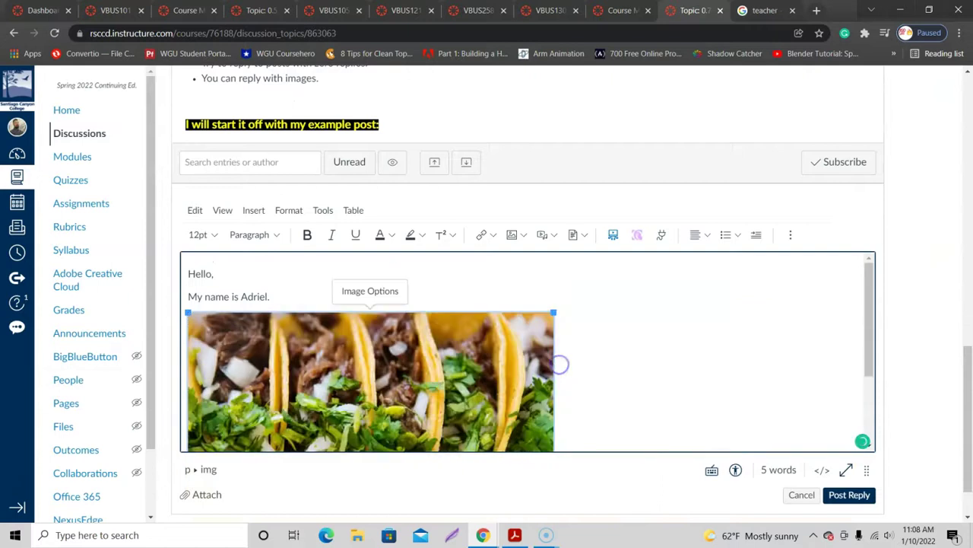
pyautogui.click(841, 495)
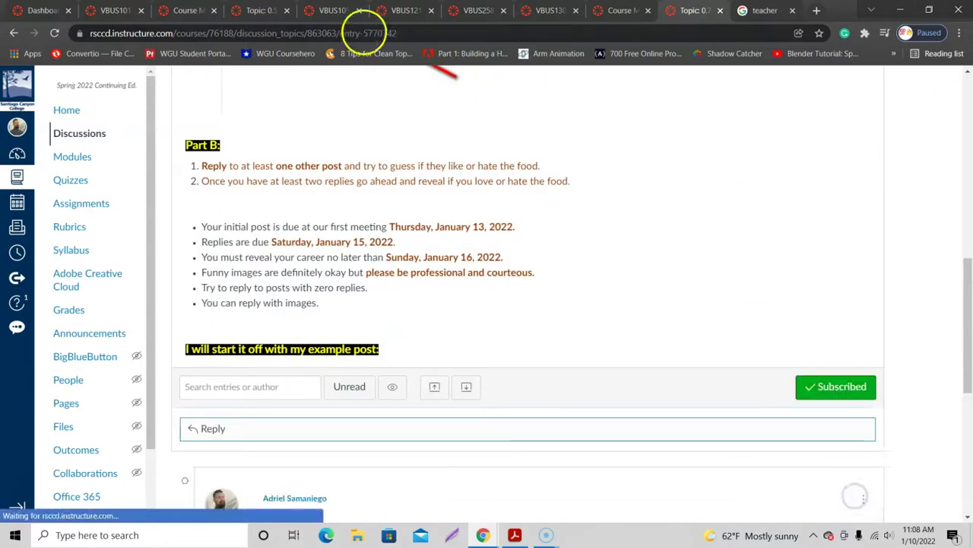
# - Switch to the Topic 0.5 discussion and read its Part A and Part B instructions and due dates
pyautogui.click(258, 10)
pyautogui.scroll(3, 452, 191)
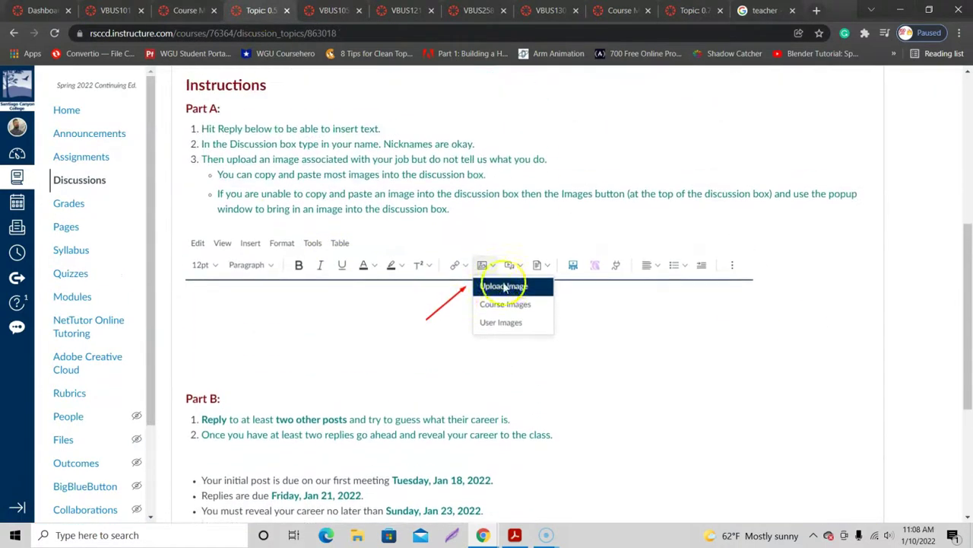
pyautogui.scroll(3, 479, 270)
pyautogui.scroll(-2, 517, 282)
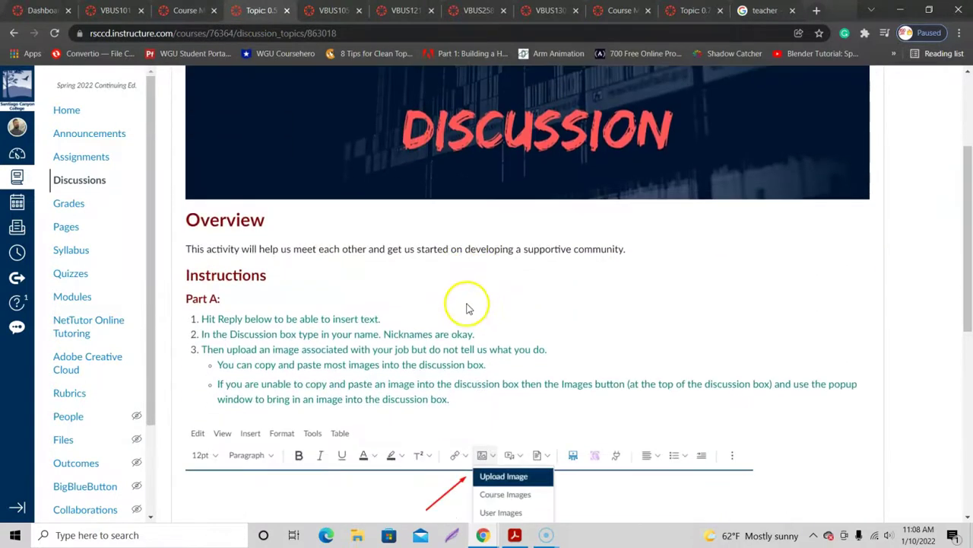
pyautogui.scroll(-1, 470, 306)
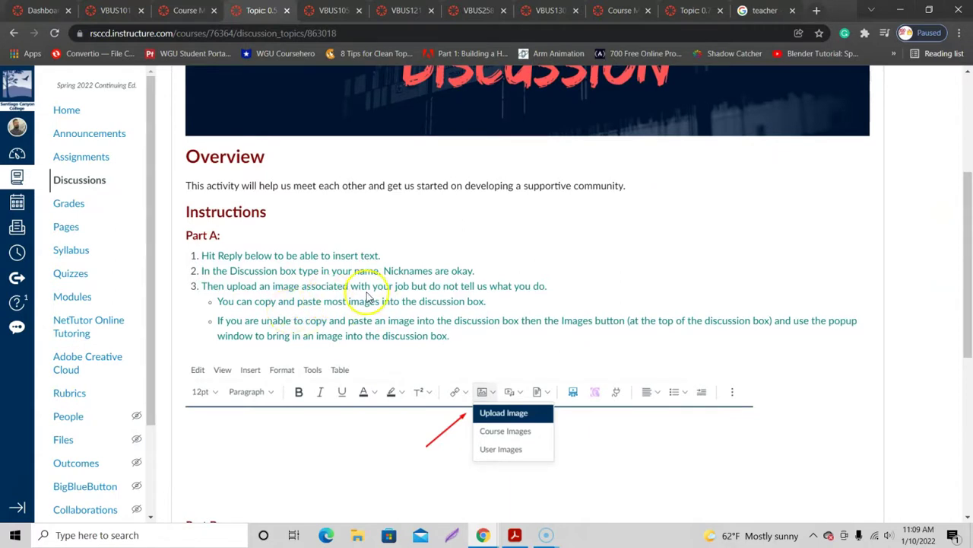
pyautogui.moveTo(351, 287); pyautogui.dragTo(475, 286)
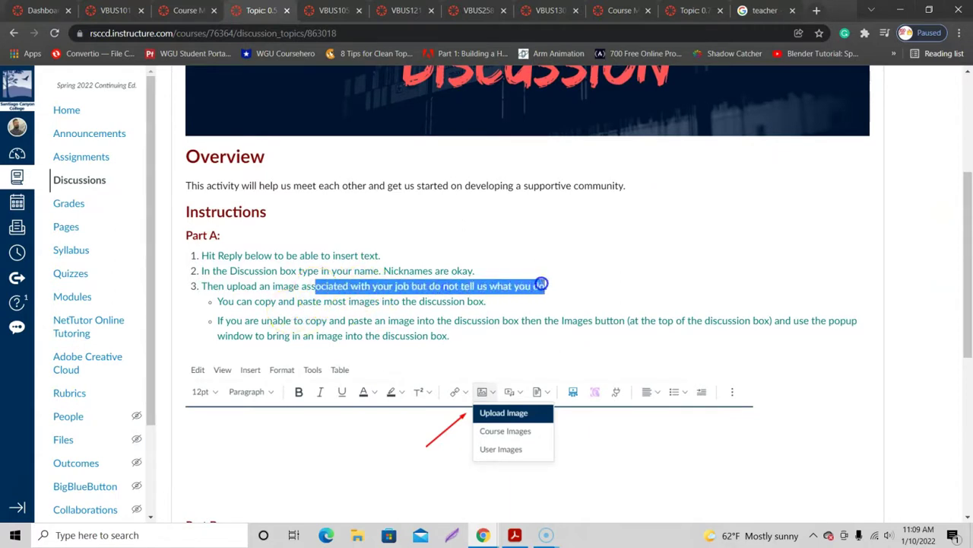
pyautogui.click(562, 278)
pyautogui.scroll(-3, 532, 278)
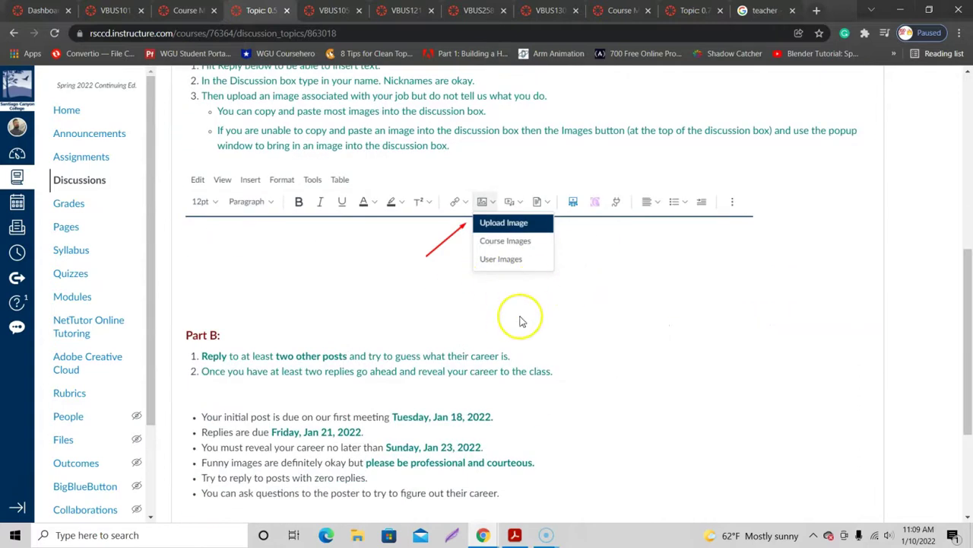
pyautogui.scroll(-3, 521, 320)
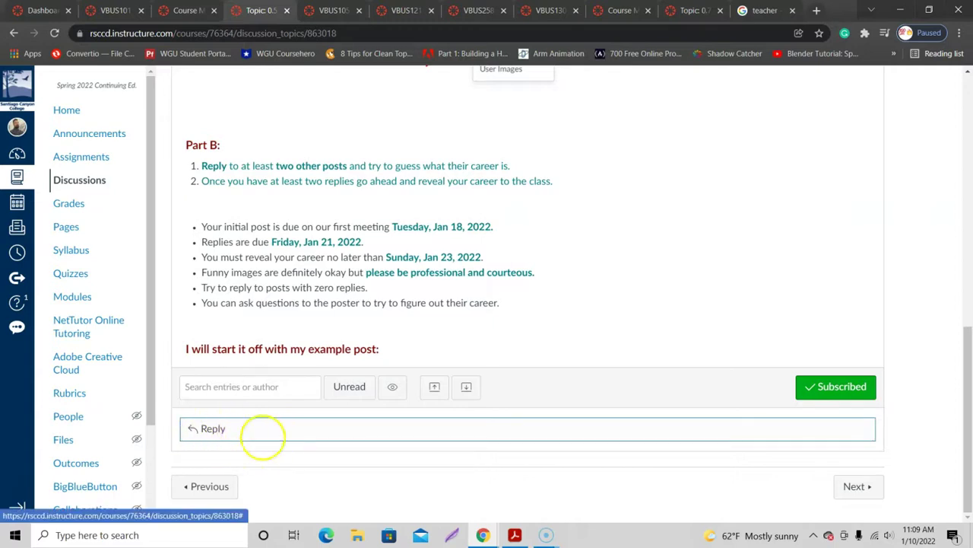
# - Start a reply with "Hello," and a line introducing the poster by first name, leaving an empty line below
pyautogui.click(286, 430)
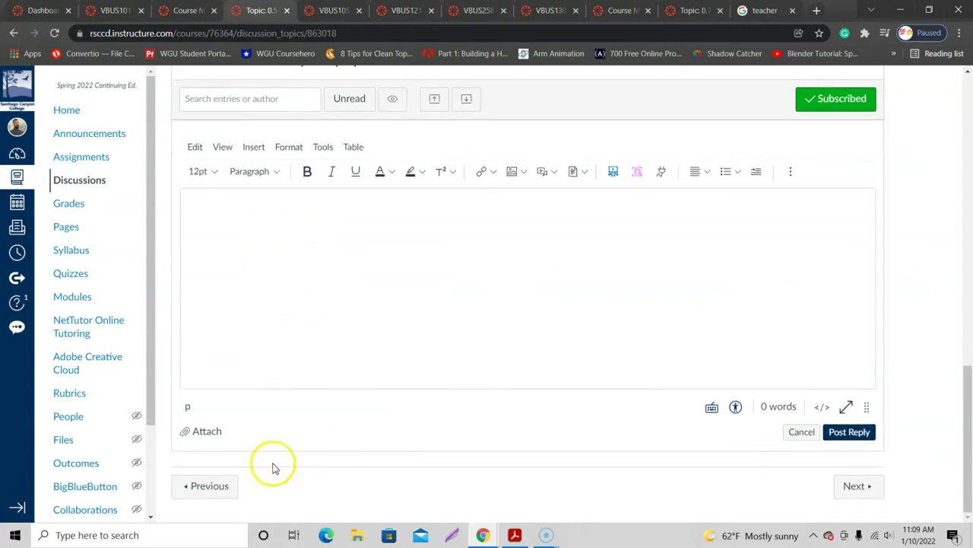
pyautogui.scroll(3, 341, 465)
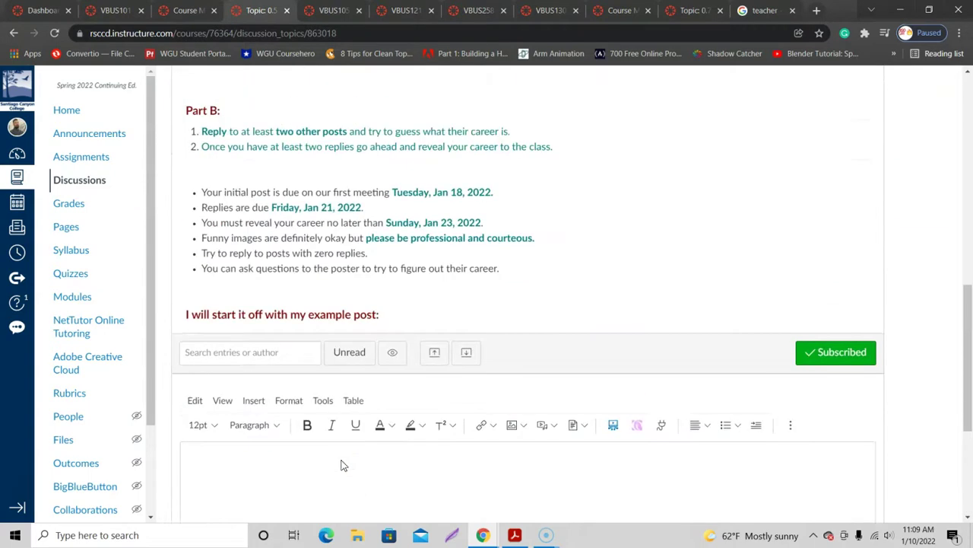
pyautogui.scroll(-2, 362, 344)
pyautogui.click(382, 356)
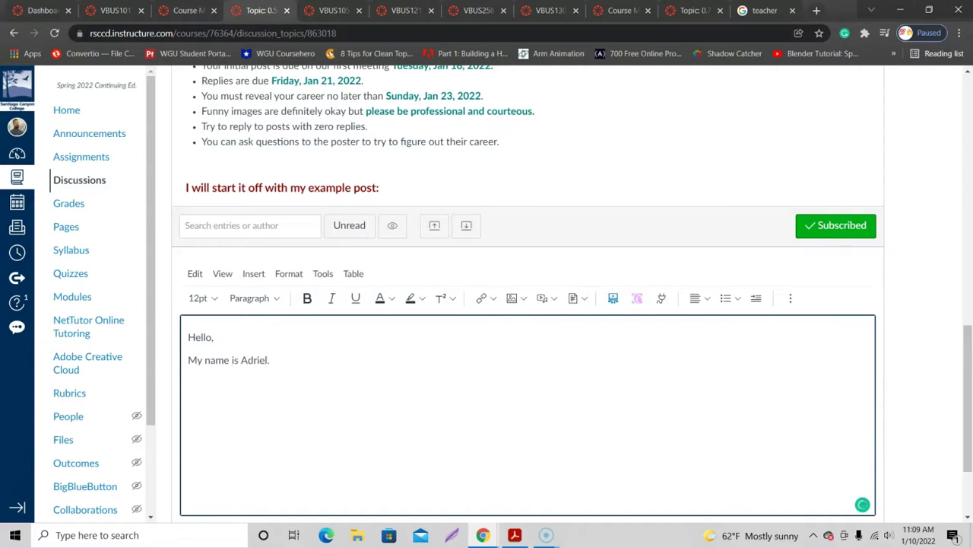
pyautogui.press('Return')
pyautogui.scroll(-2, 227, 294)
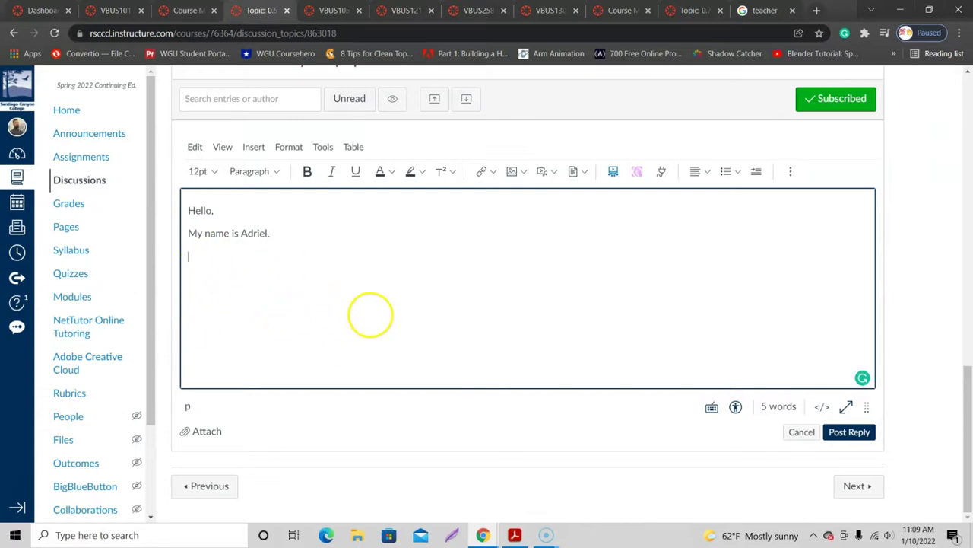
# - Examine the reply editor's image insertion options in a reduced browser window, and maximize the window again
pyautogui.click(527, 172)
pyautogui.click(526, 173)
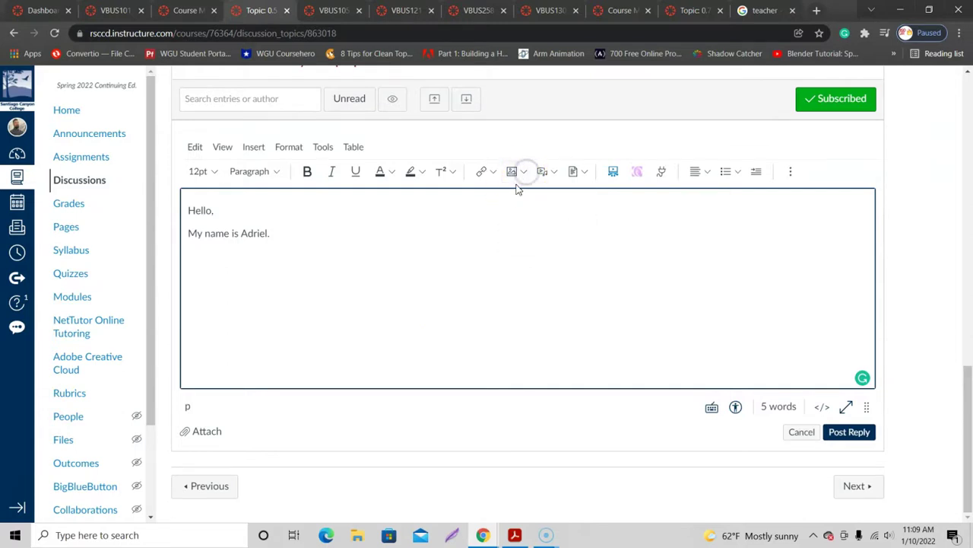
pyautogui.click(929, 10)
pyautogui.scroll(-3, 512, 297)
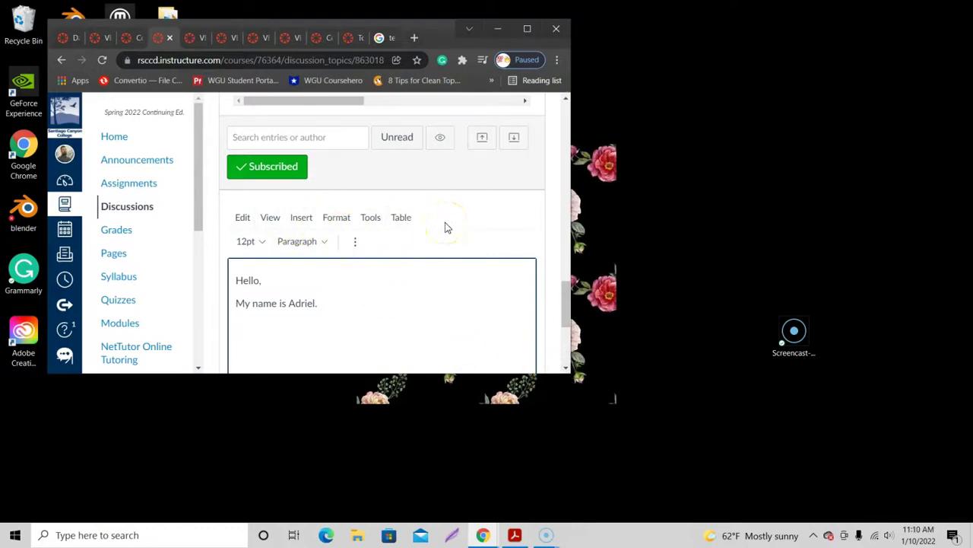
pyautogui.click(301, 218)
pyautogui.moveTo(313, 266)
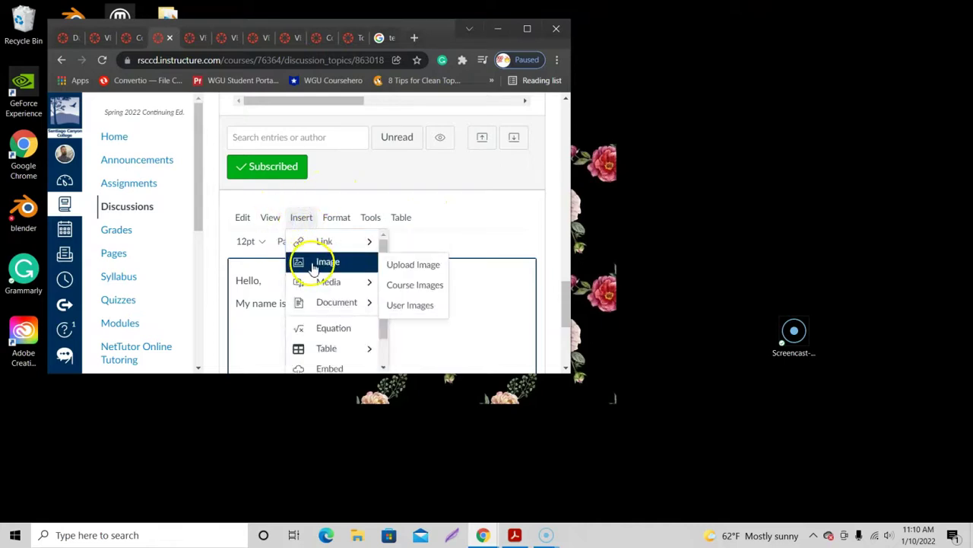
pyautogui.click(490, 220)
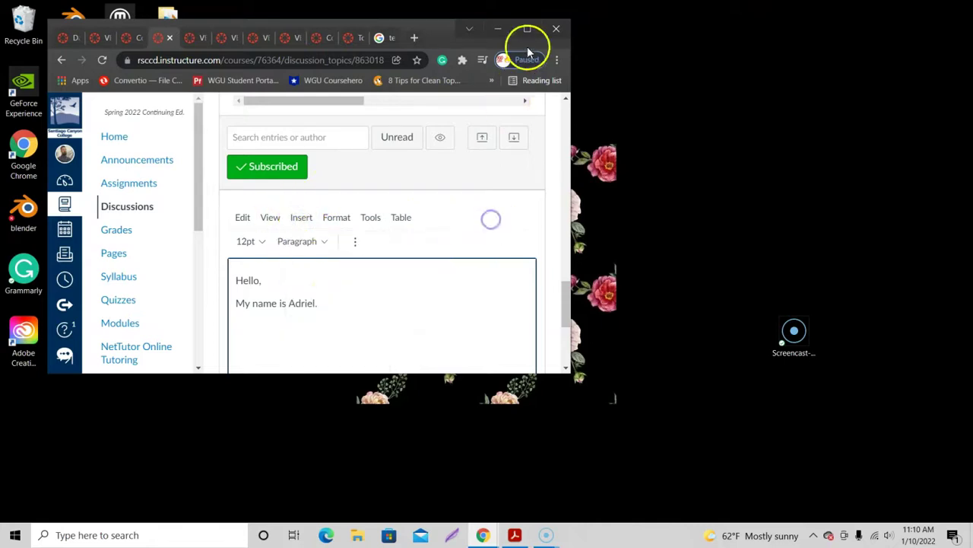
pyautogui.click(528, 31)
pyautogui.click(219, 259)
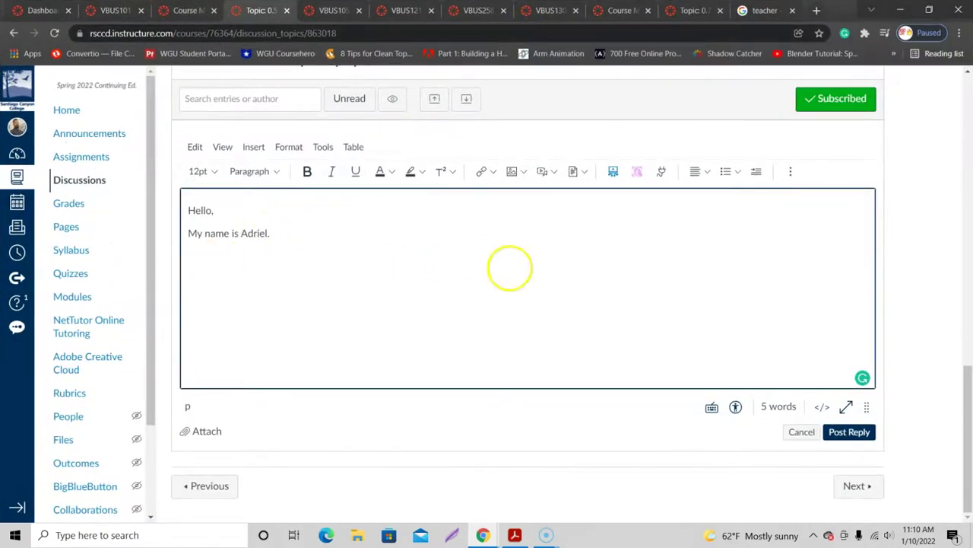
# - Examine the Unsplash and URL sources for uploading an image, and close the dialog without inserting anything
pyautogui.click(512, 171)
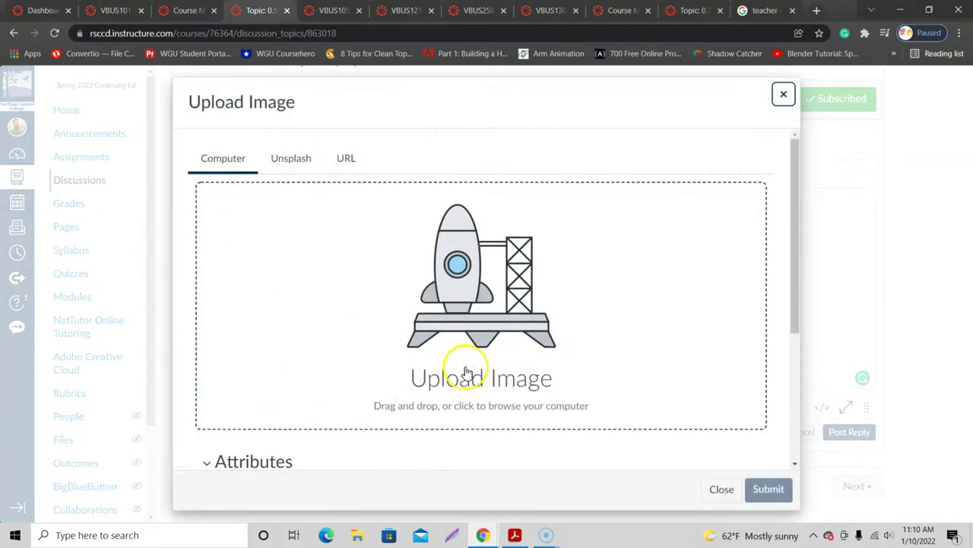
pyautogui.click(287, 163)
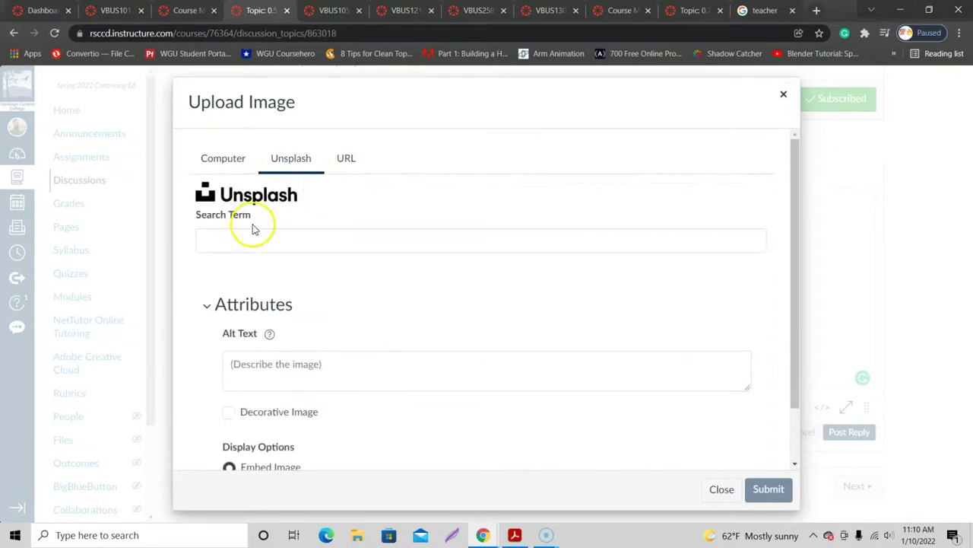
pyautogui.click(347, 161)
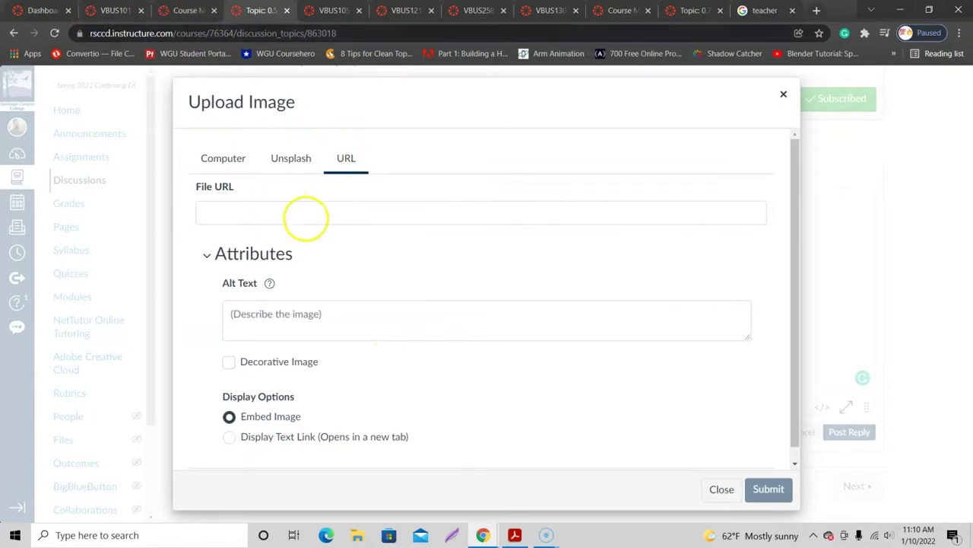
pyautogui.click(719, 488)
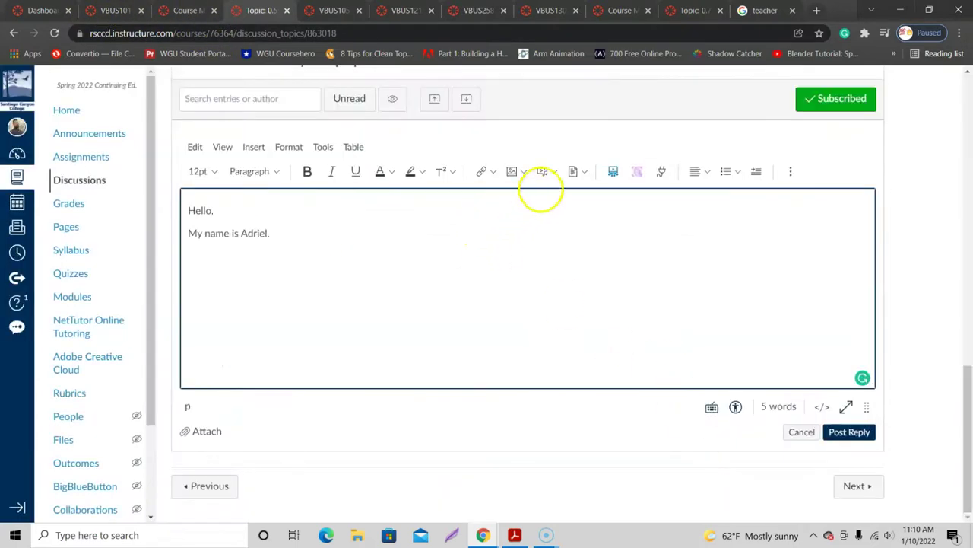
# - Browse the available course images and user images, closing each listing without inserting anything
pyautogui.click(526, 172)
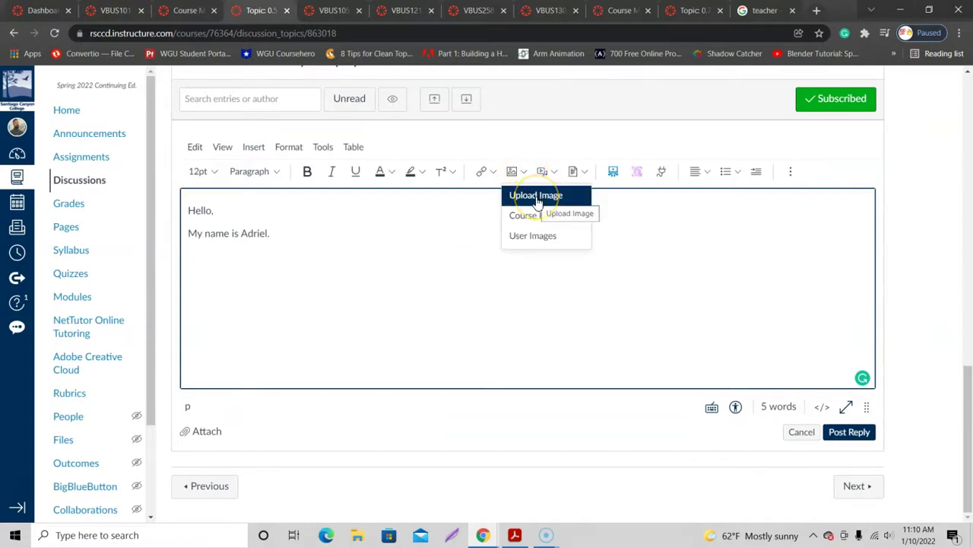
pyautogui.click(530, 218)
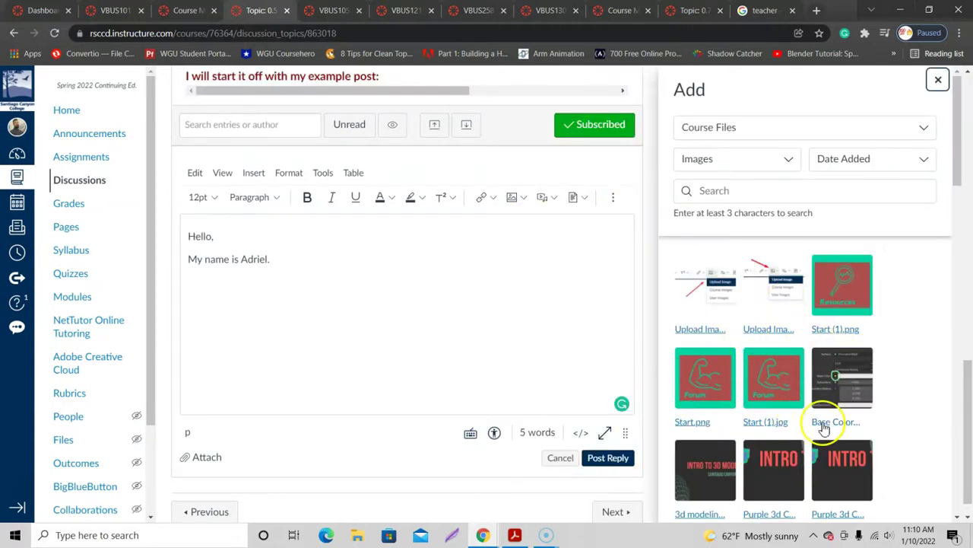
pyautogui.click(938, 80)
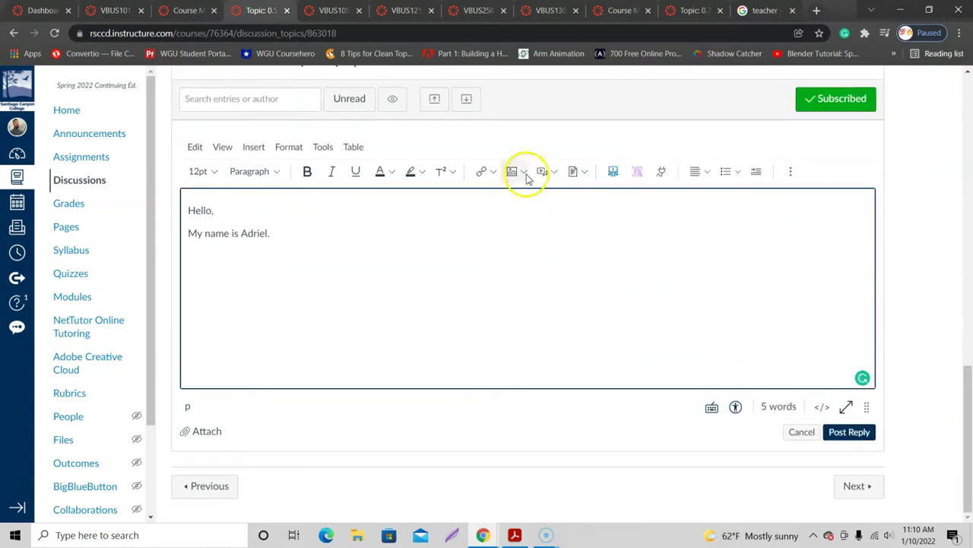
pyautogui.click(523, 172)
pyautogui.click(536, 236)
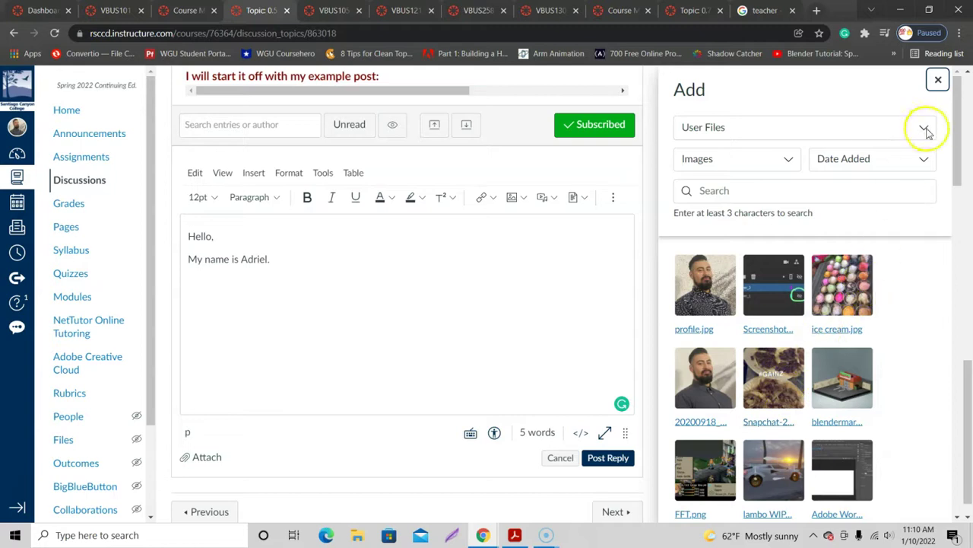
pyautogui.click(938, 79)
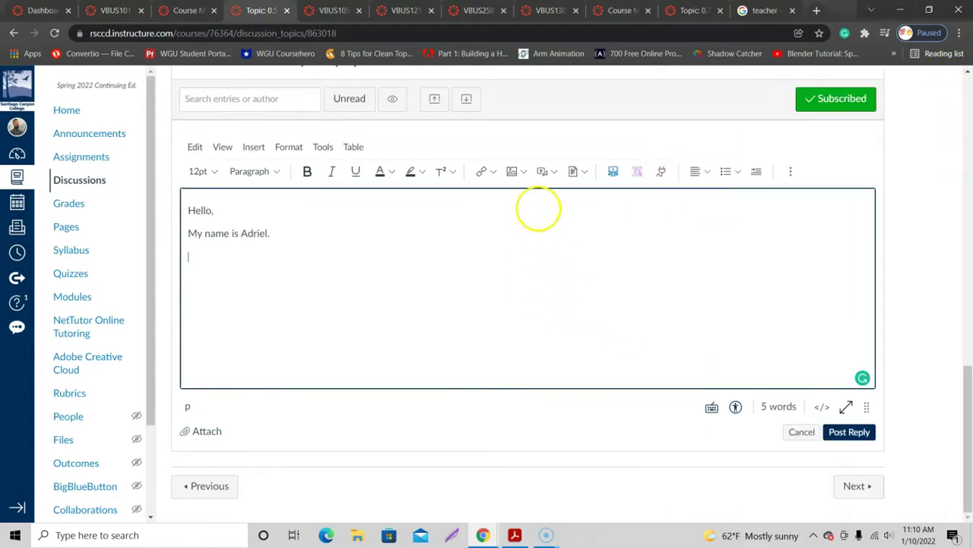
# - Open the image upload dialog and view the computer's desktop files as an image source, cancelling the file selection
pyautogui.click(525, 172)
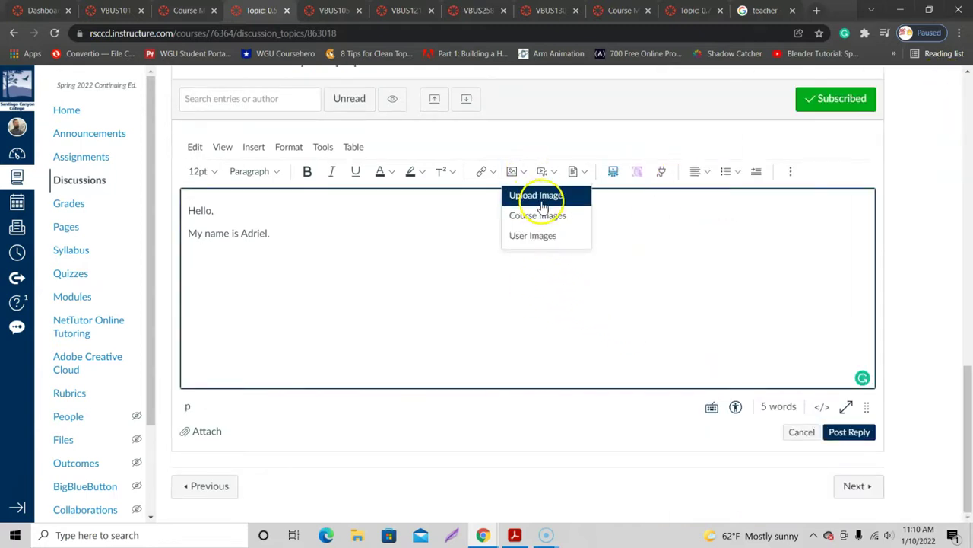
pyautogui.click(541, 197)
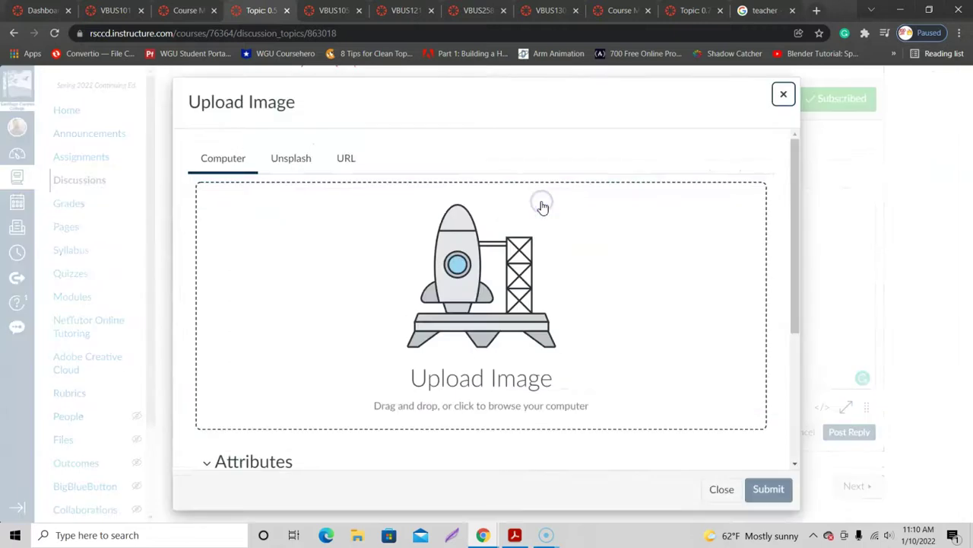
pyautogui.click(463, 331)
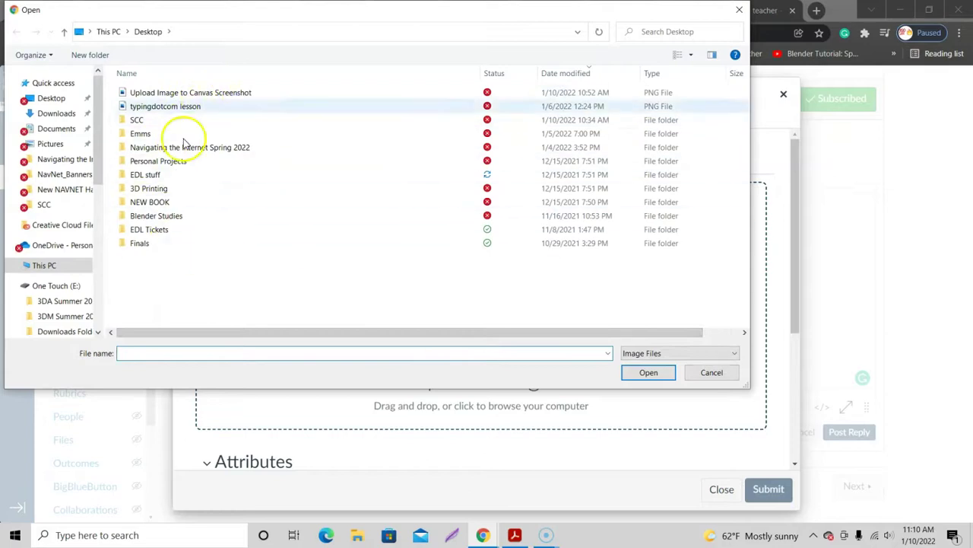
pyautogui.click(711, 373)
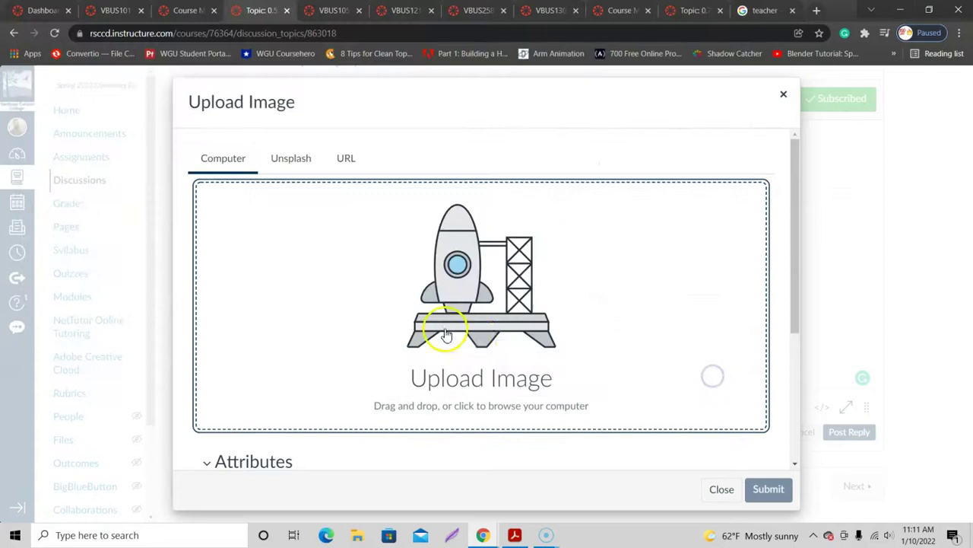
# - Search Unsplash for "teacher" and insert the photo of the masked woman pointing at a large screen into the reply
pyautogui.click(283, 165)
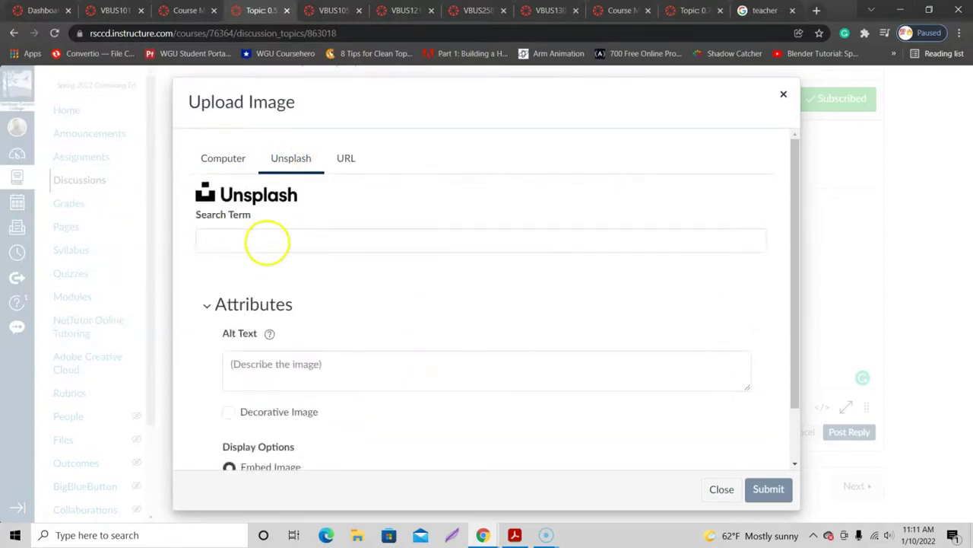
pyautogui.click(269, 241)
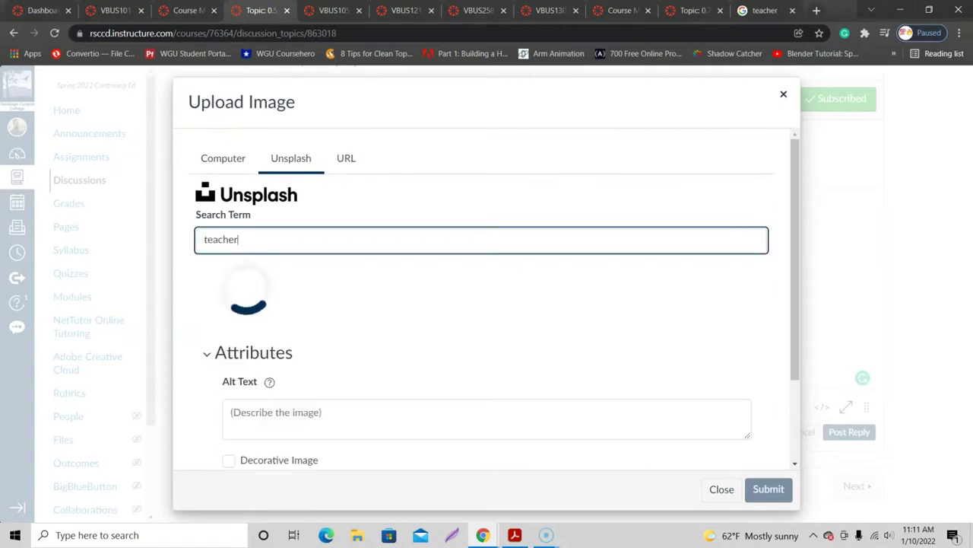
pyautogui.scroll(-4, 461, 354)
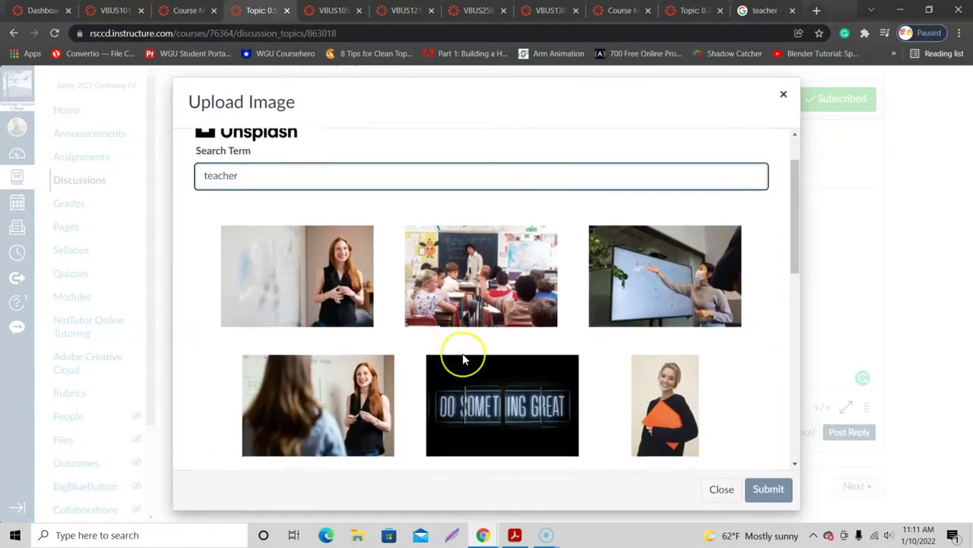
pyautogui.scroll(-5, 464, 354)
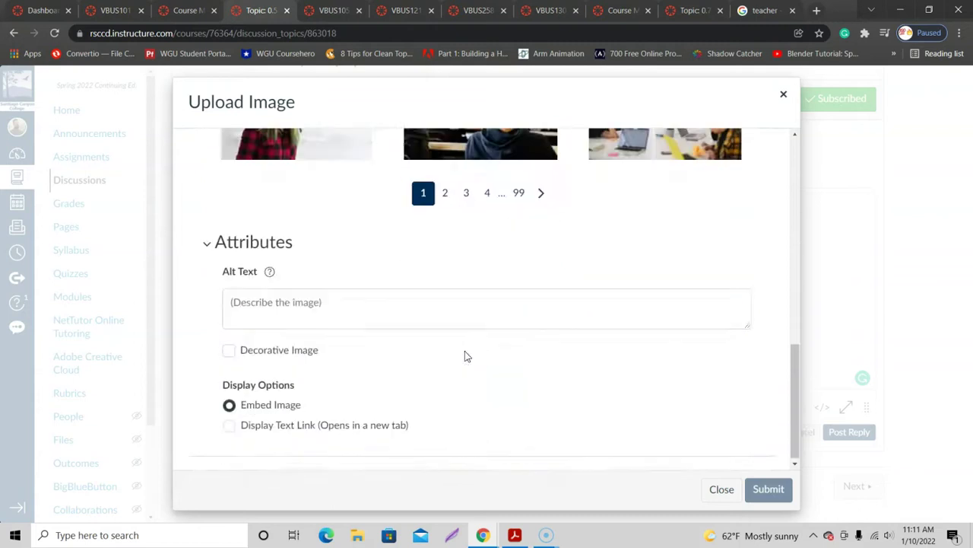
pyautogui.scroll(8, 465, 354)
pyautogui.click(675, 277)
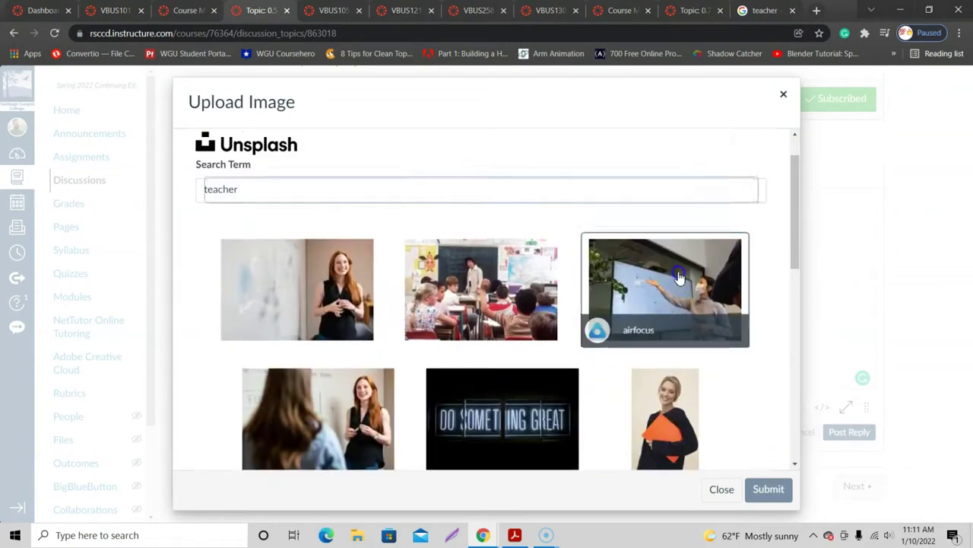
pyautogui.click(769, 489)
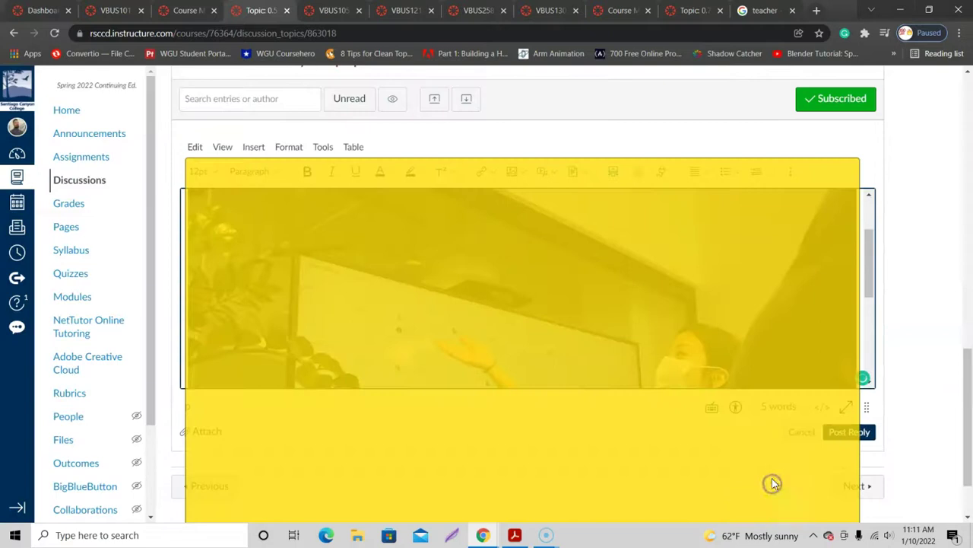
# - Try different sizes for the inserted photo, finishing at about 400 × 267 pixels, and deselect it
pyautogui.scroll(-3, 691, 359)
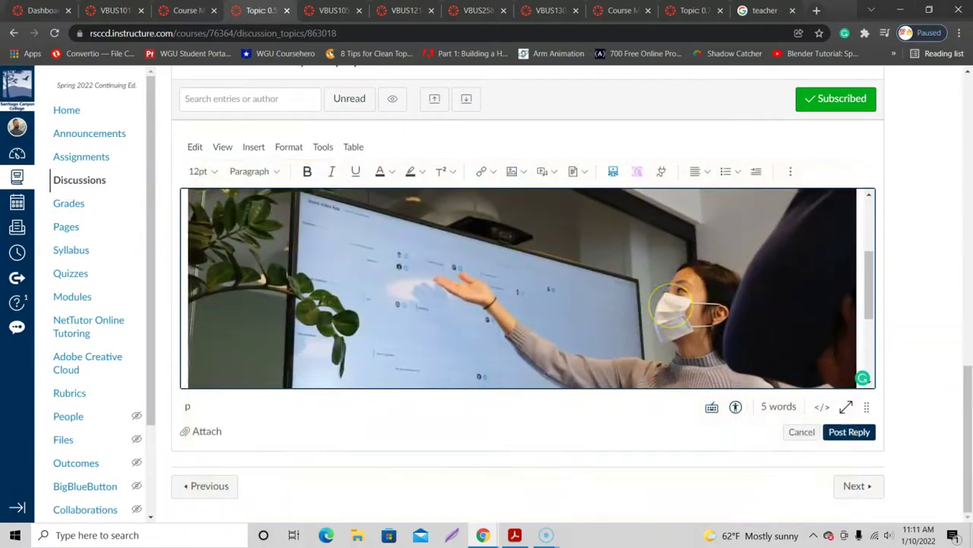
pyautogui.scroll(-3, 671, 304)
pyautogui.scroll(3, 671, 305)
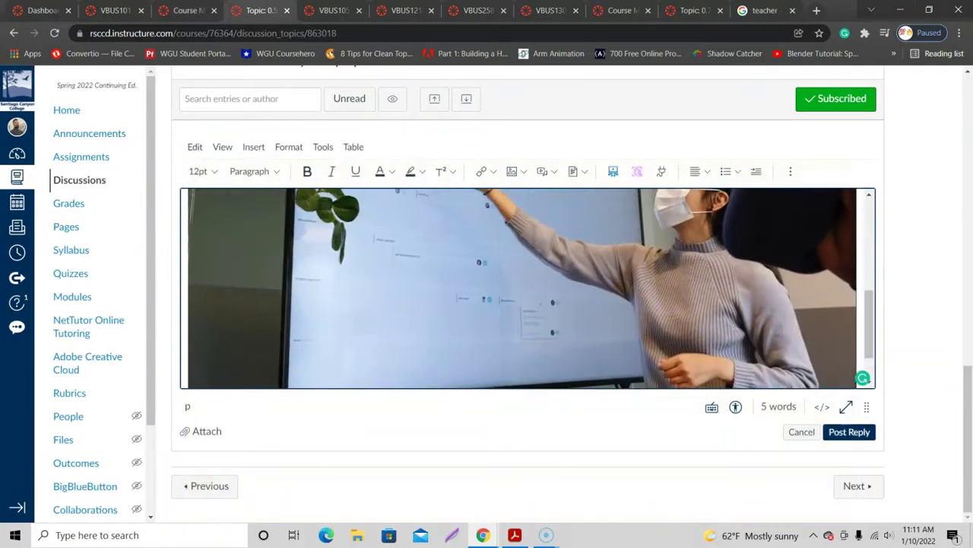
pyautogui.scroll(3, 739, 279)
pyautogui.click(738, 278)
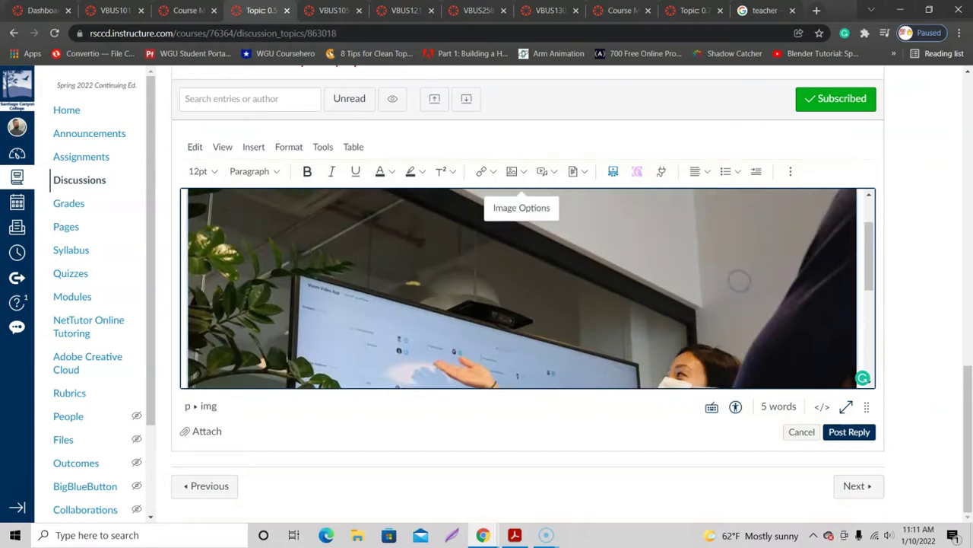
pyautogui.scroll(3, 738, 279)
pyautogui.moveTo(869, 228); pyautogui.dragTo(440, 301)
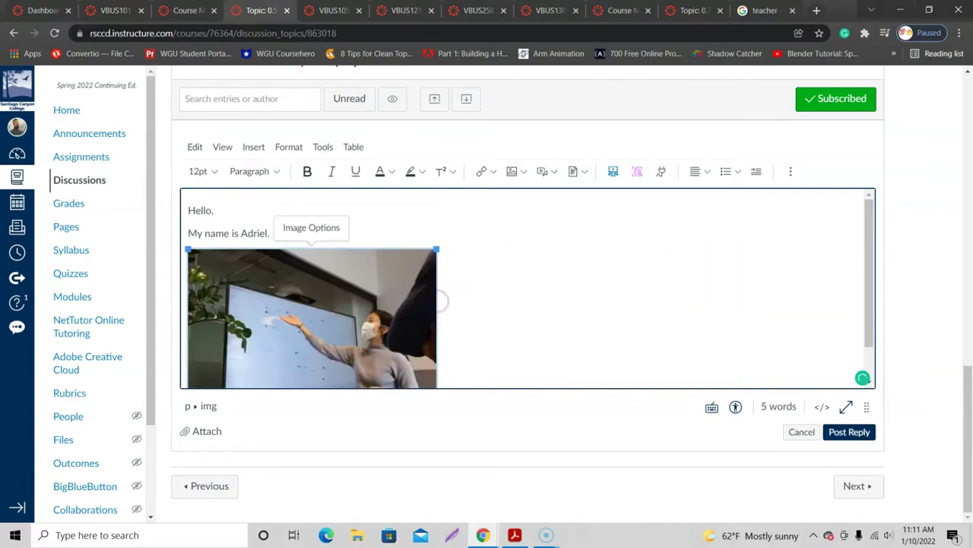
pyautogui.moveTo(438, 247); pyautogui.dragTo(789, 248)
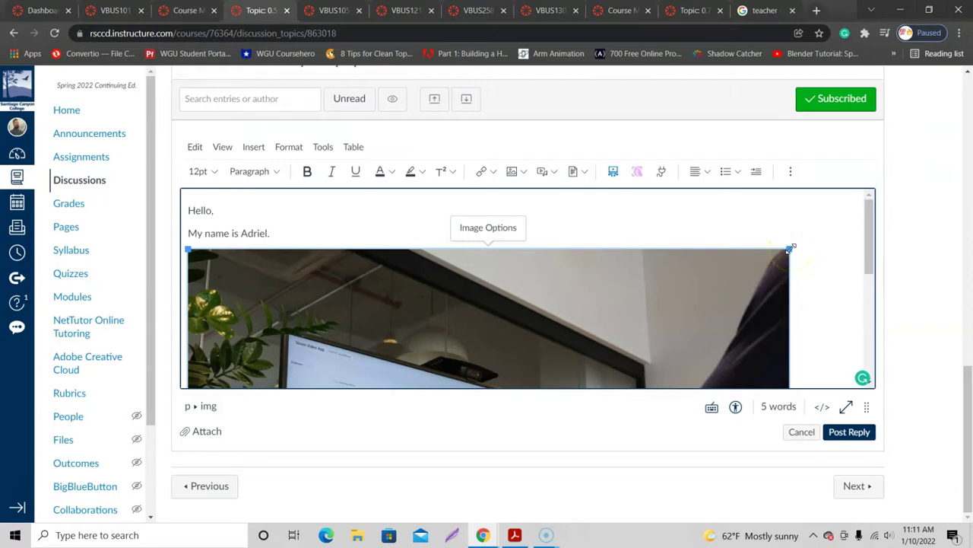
pyautogui.moveTo(791, 248); pyautogui.dragTo(444, 289)
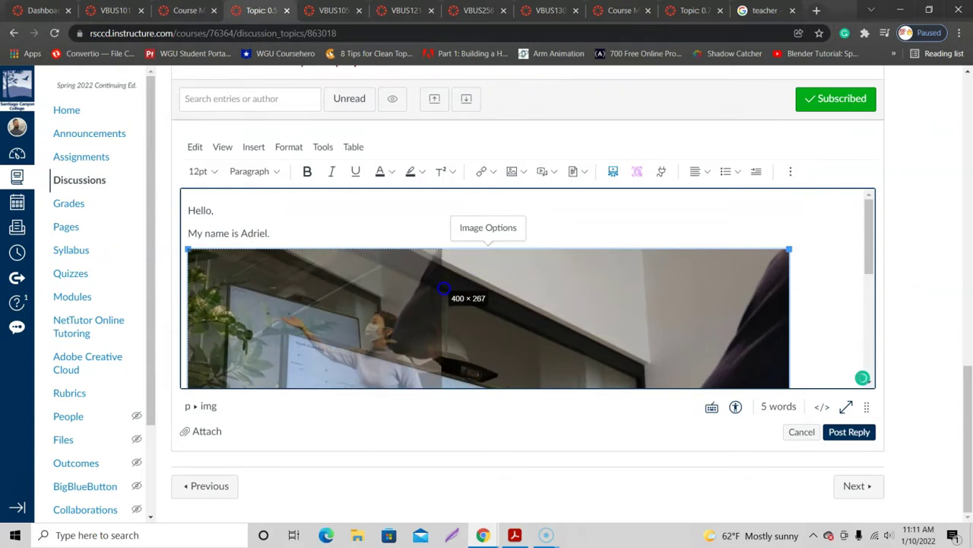
pyautogui.moveTo(444, 289); pyautogui.dragTo(445, 289)
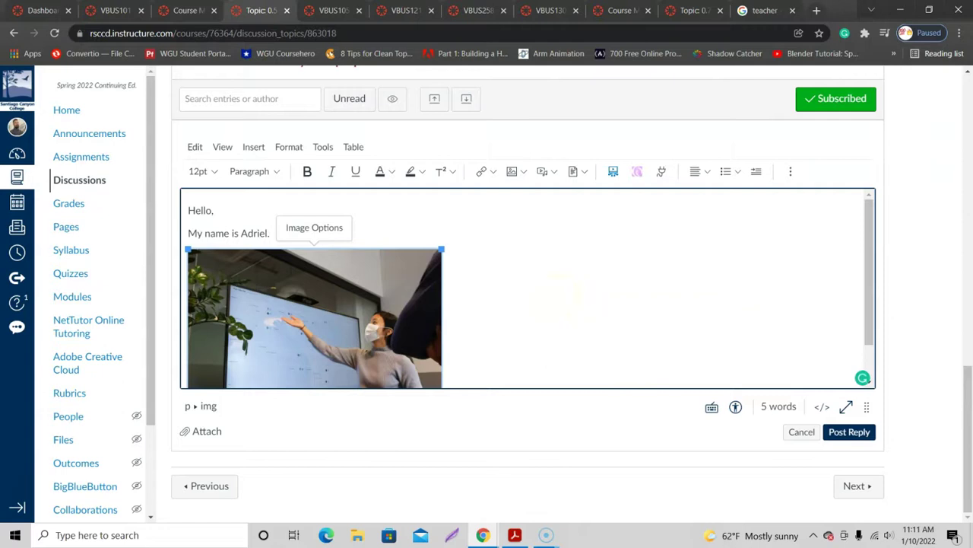
pyautogui.click(415, 223)
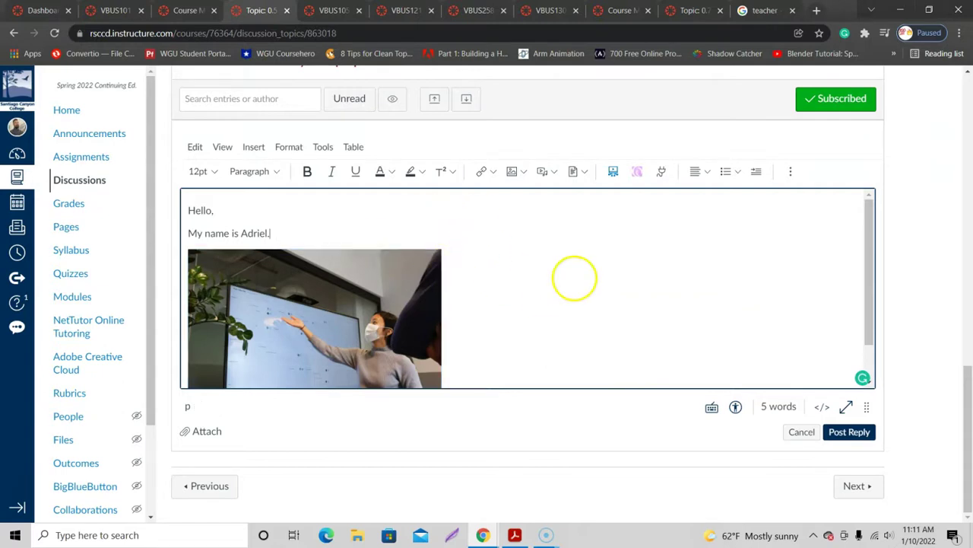
# - Post the reply to the discussion and like the published post
pyautogui.click(847, 432)
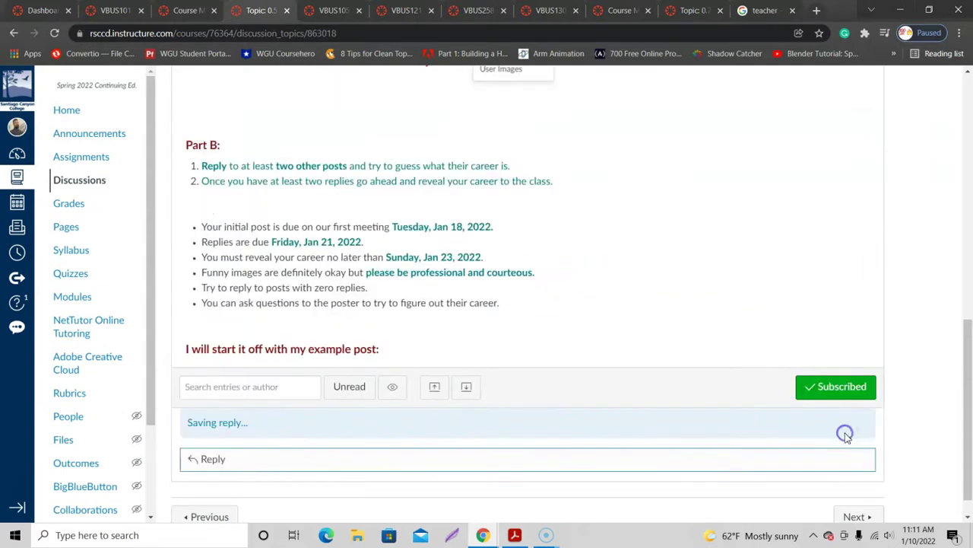
pyautogui.scroll(-5, 829, 431)
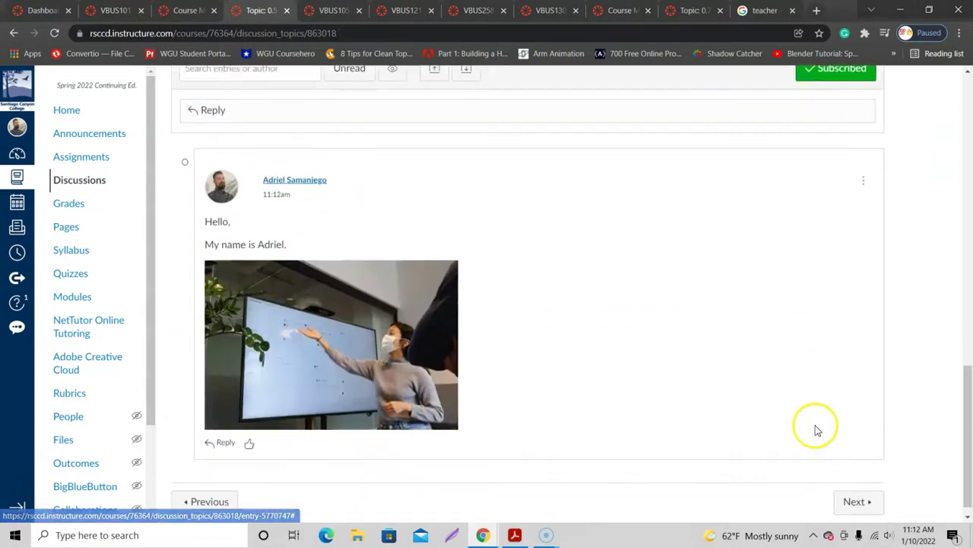
pyautogui.scroll(-1, 816, 430)
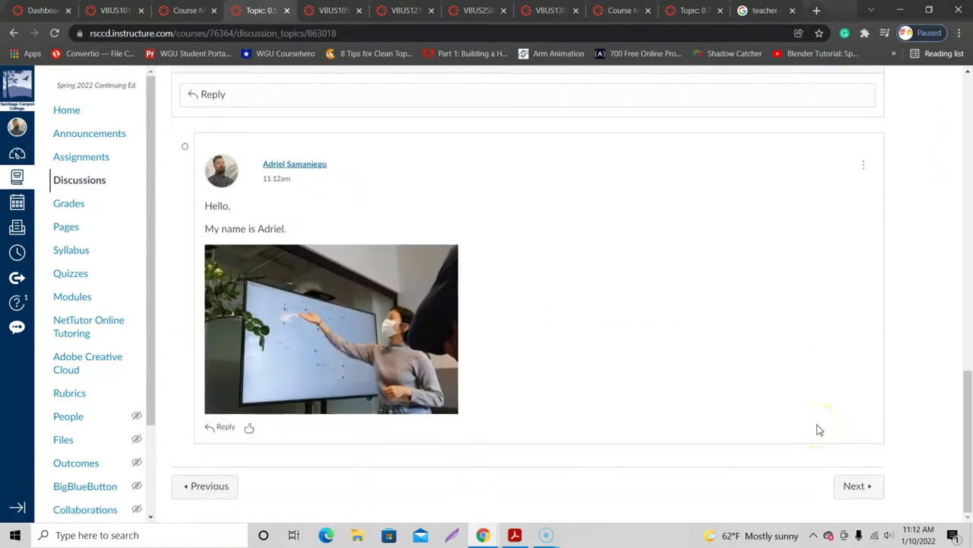
pyautogui.click(249, 427)
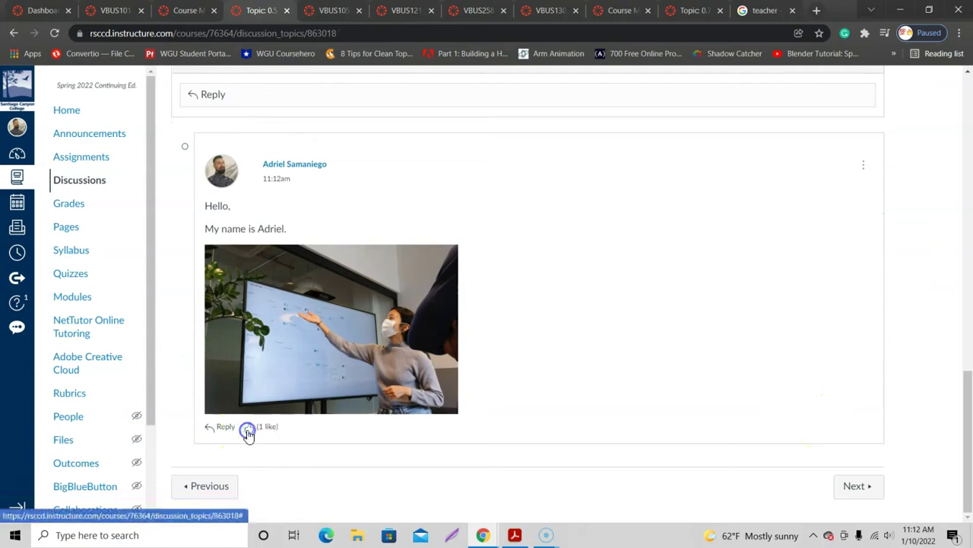